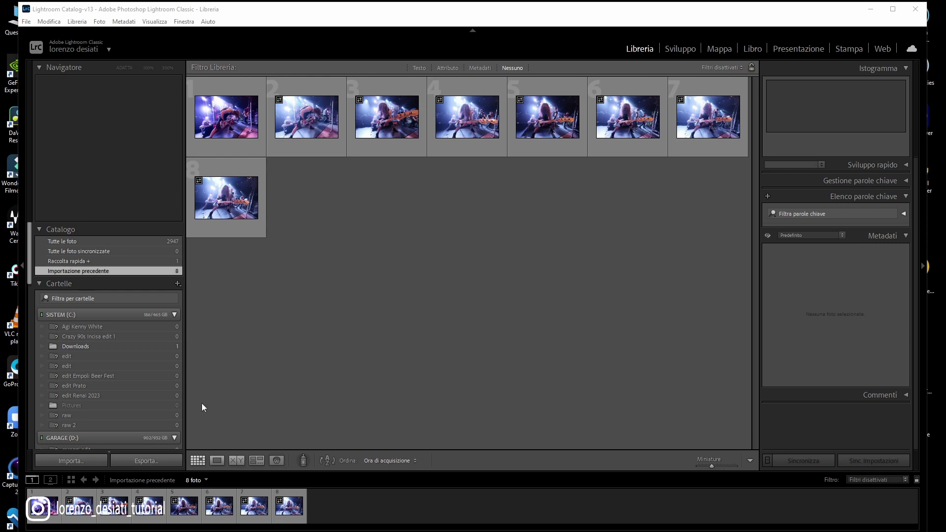
Step: Select all eight concert photos and open the Export dialog's Watermark settings
left_click(49, 21)
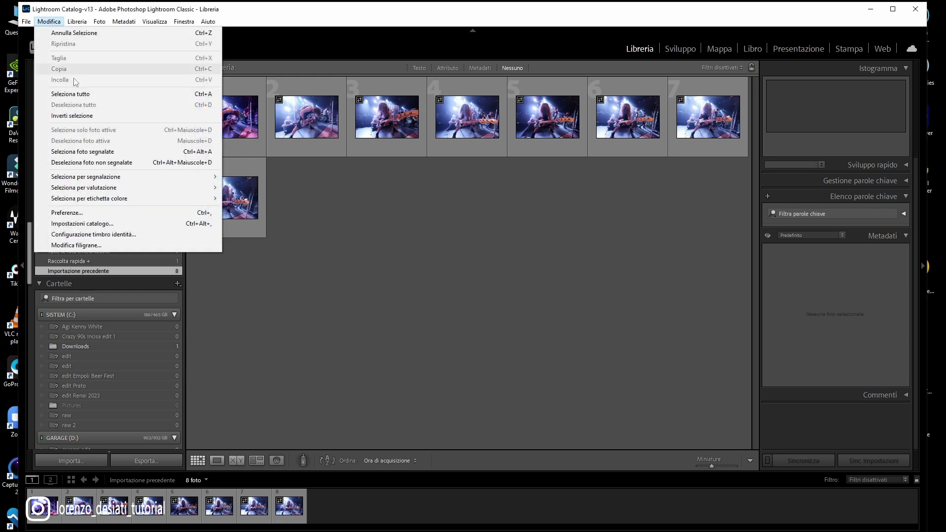
left_click(71, 93)
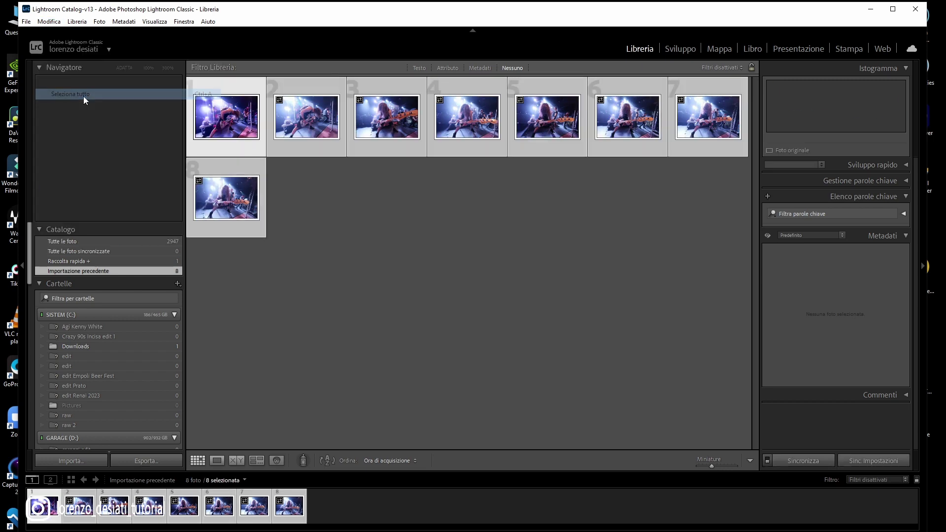
left_click(152, 462)
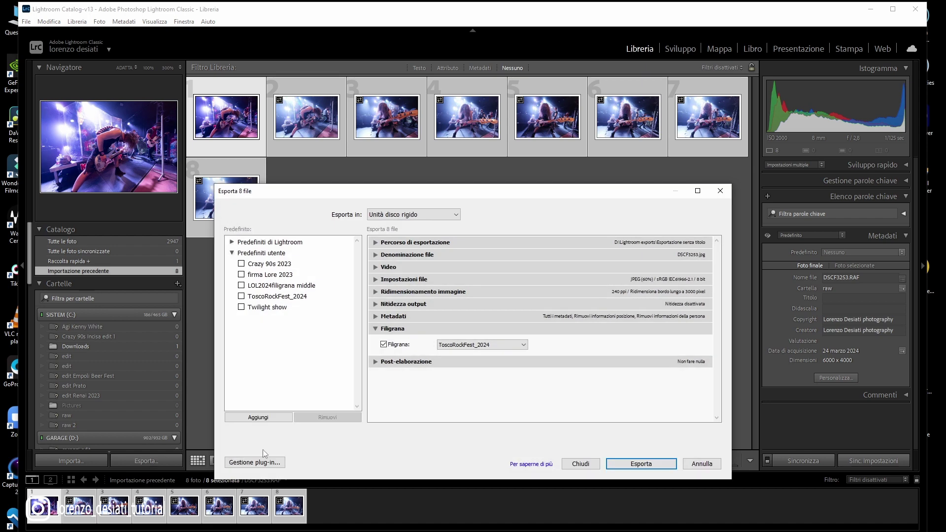
left_click(376, 329)
left_click(499, 345)
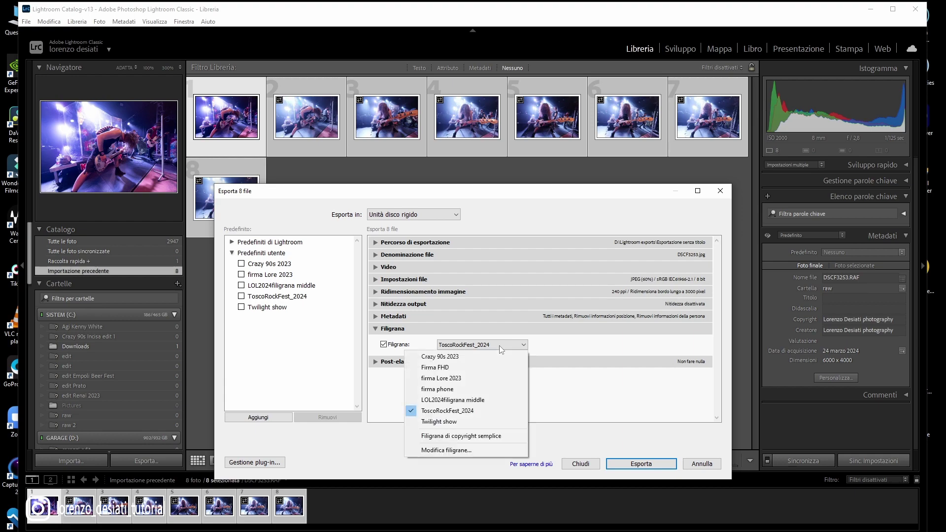
Step: Use the batterista logo from GARAGE (D:) > LOGHI work'n'progress as the graphic watermark
left_click(475, 452)
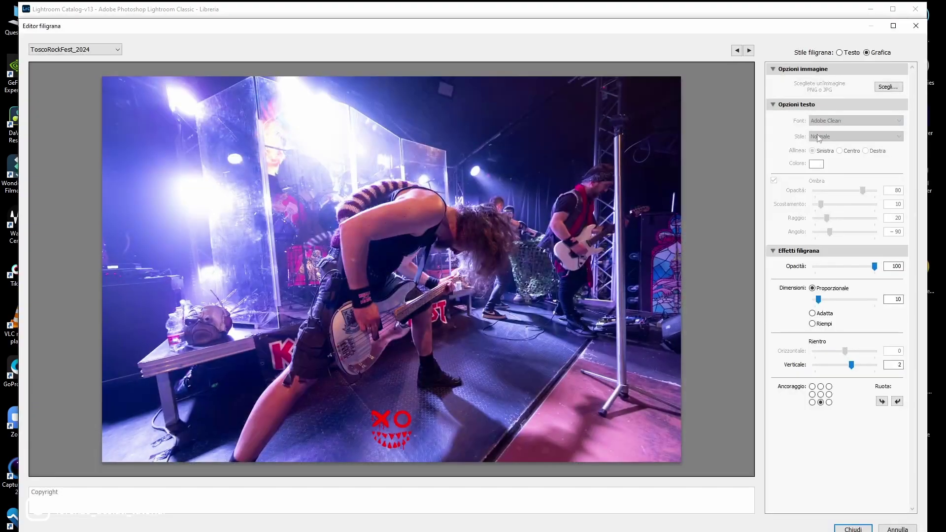
left_click(891, 89)
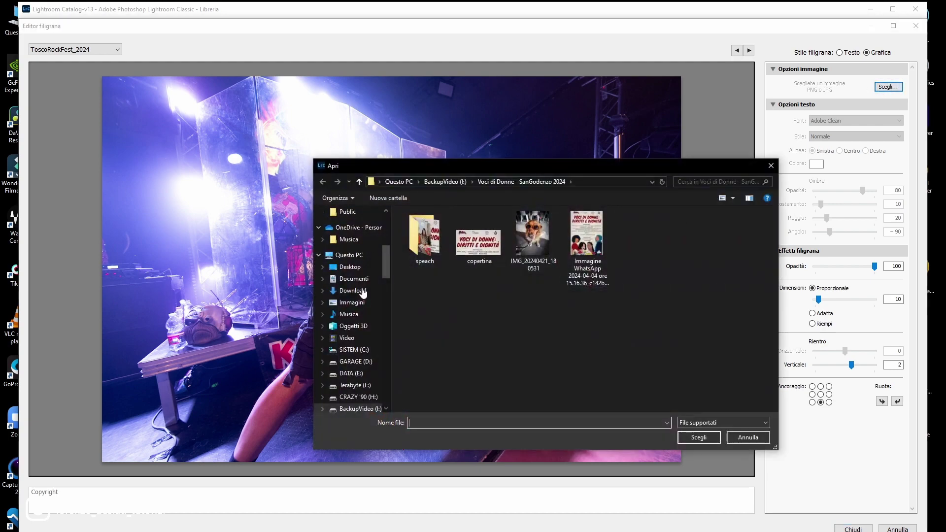
left_click(355, 362)
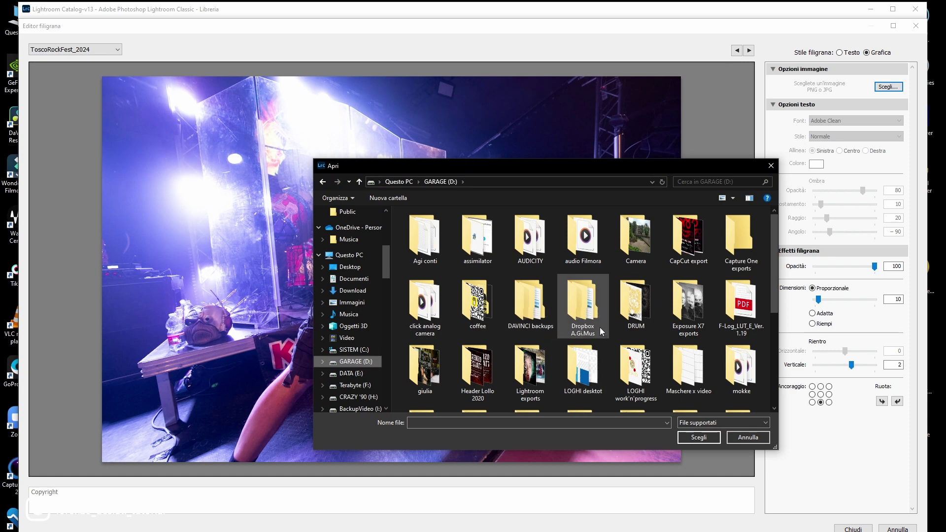
left_click(627, 377)
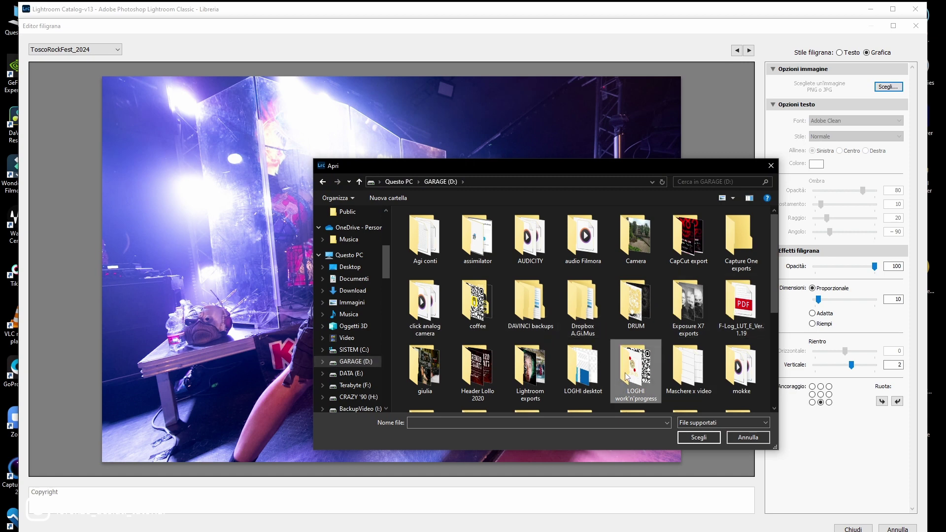
double_click(627, 377)
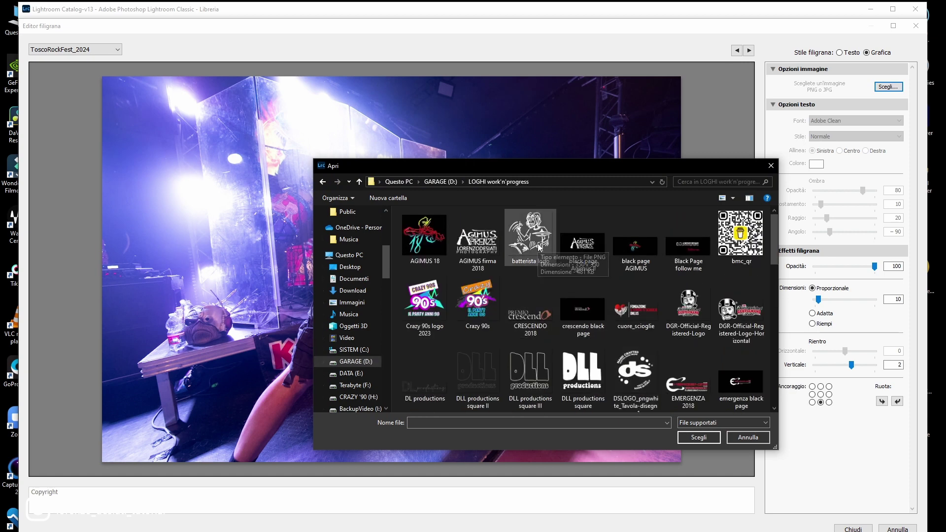
mouse_move(530, 236)
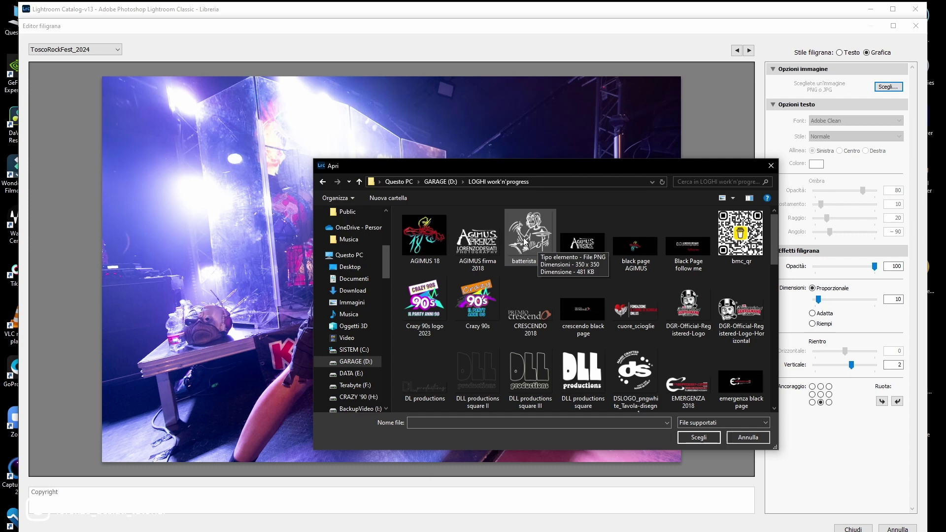
double_click(524, 242)
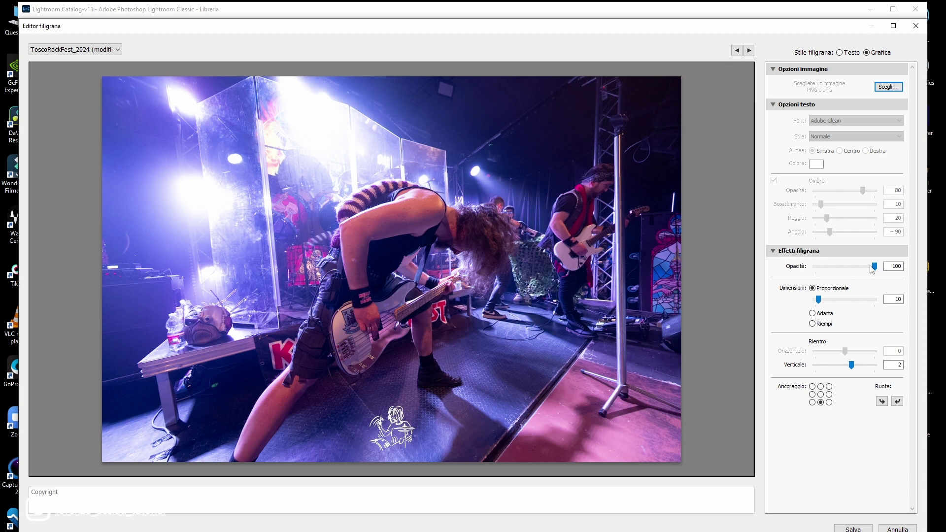
Step: Keep watermark opacity at 100 and size the logo proportionally at 7, after trying Fit and Fill
left_click_drag(876, 267, 877, 267)
mouse_move(819, 299)
left_mouse_down()
mouse_move(836, 301)
mouse_move(820, 301)
left_mouse_up()
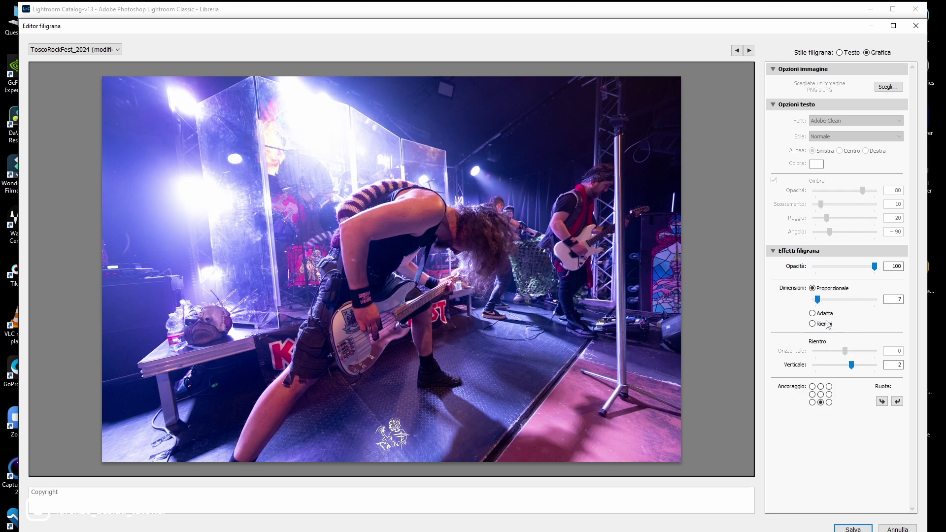
left_click(813, 314)
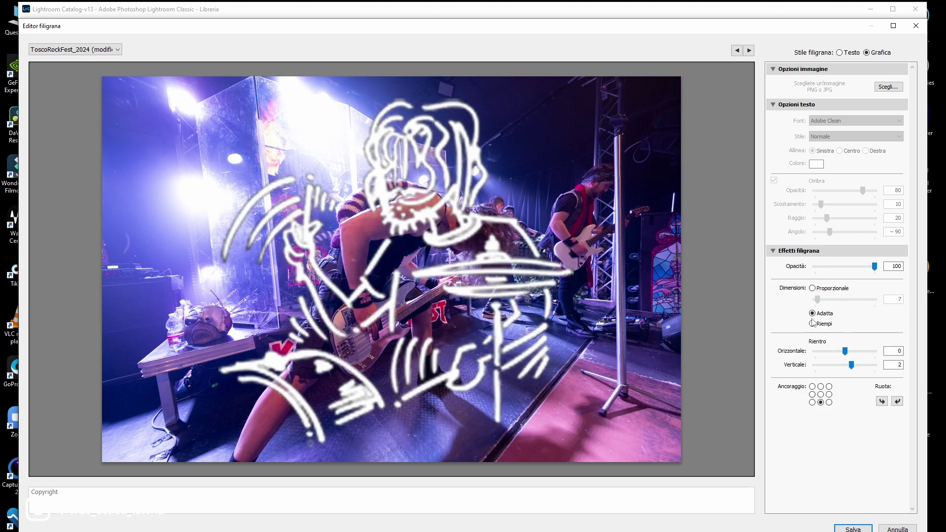
left_click(813, 325)
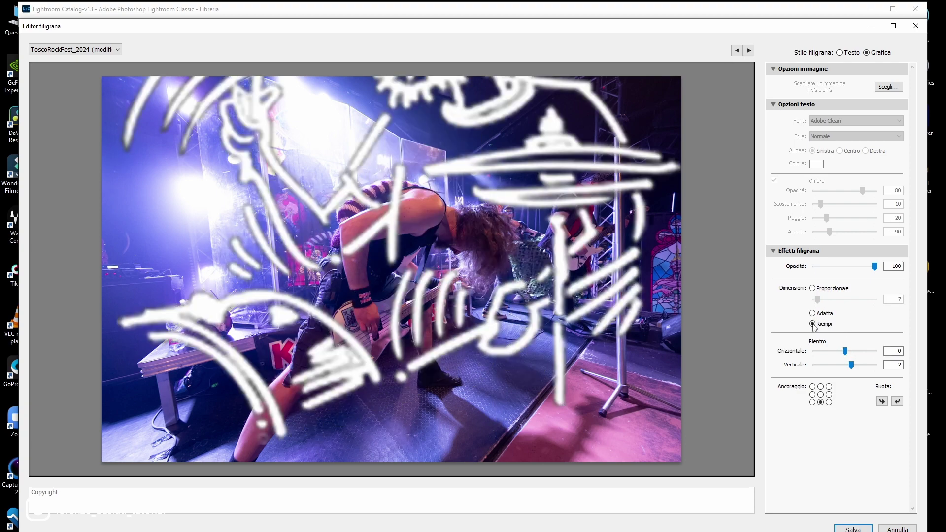
left_click(813, 314)
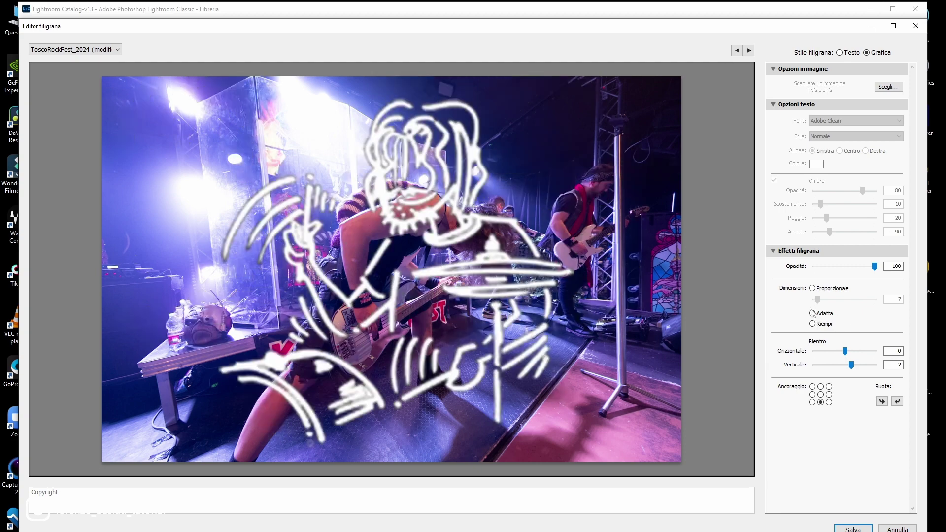
left_click(813, 313)
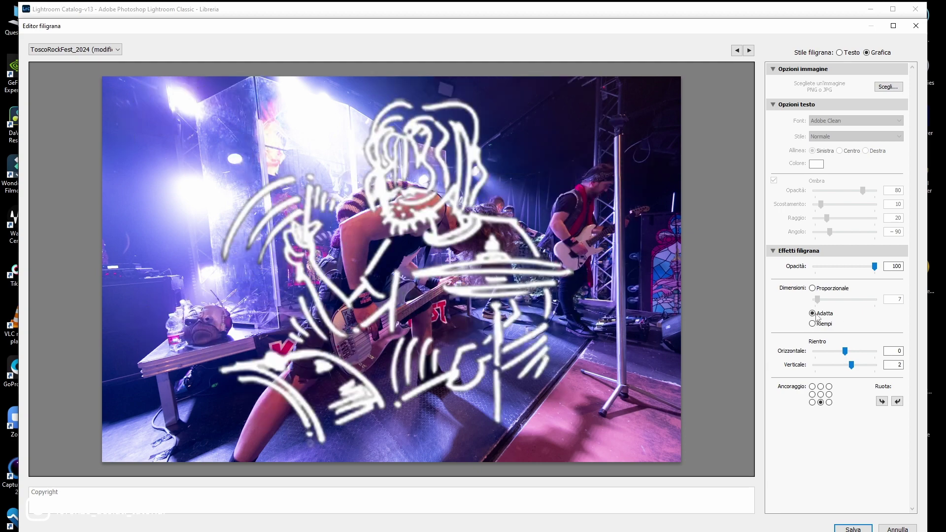
left_click(812, 288)
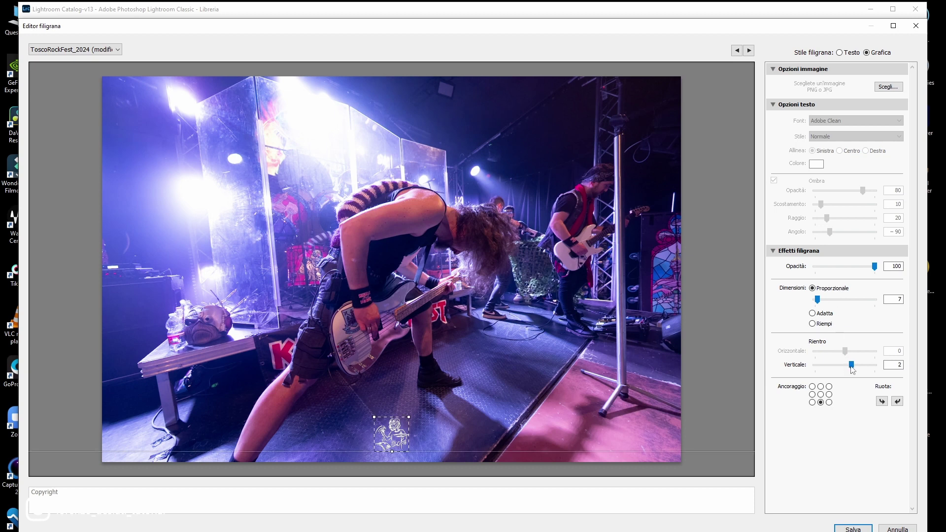
Step: Anchor the drummer-logo watermark to the bottom-right corner
left_click_drag(853, 368, 848, 368)
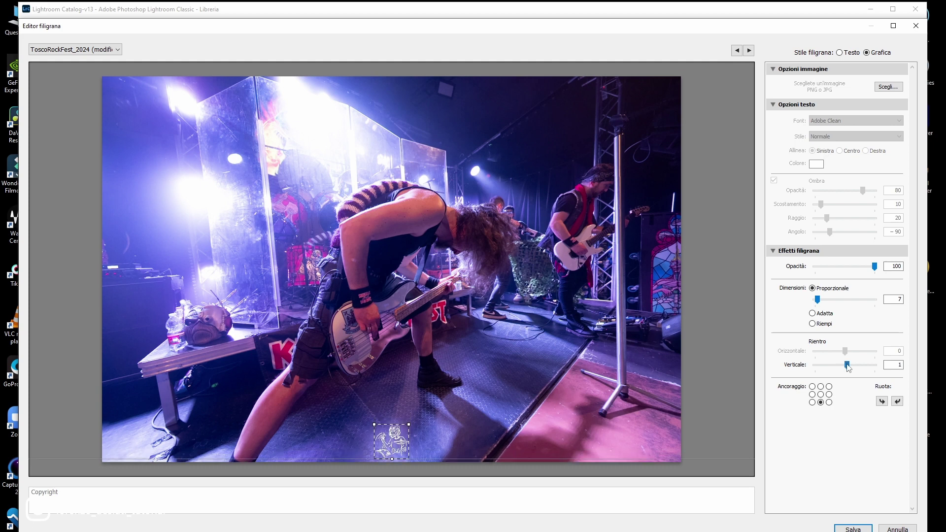
left_click(821, 394)
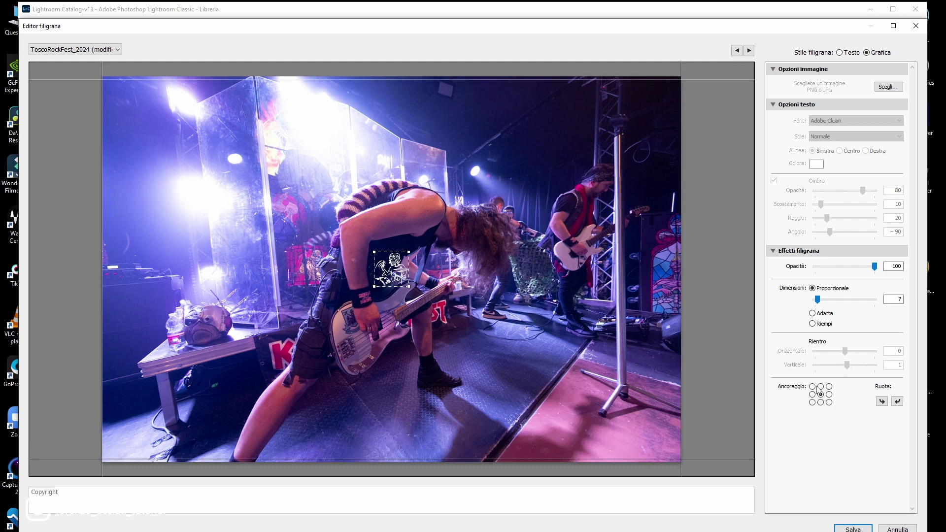
left_click(820, 386)
left_click(813, 387)
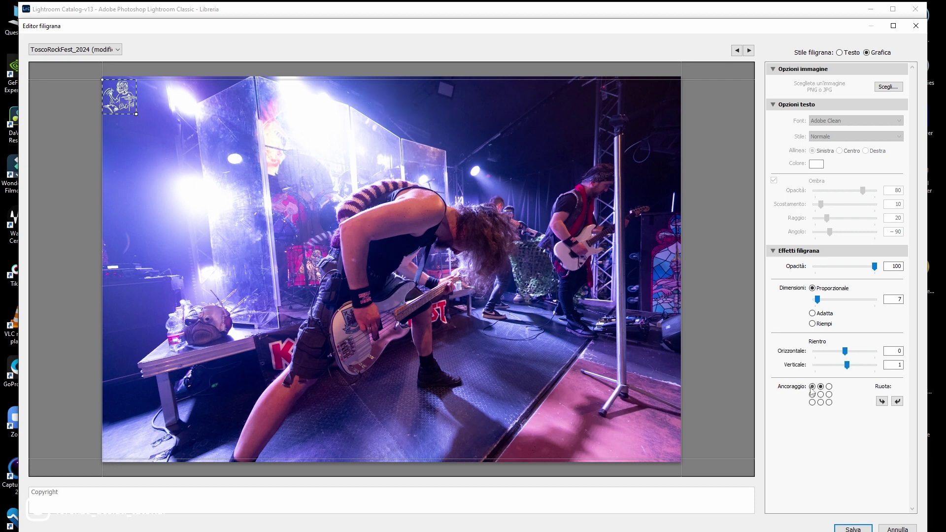
left_click(813, 394)
left_click(812, 402)
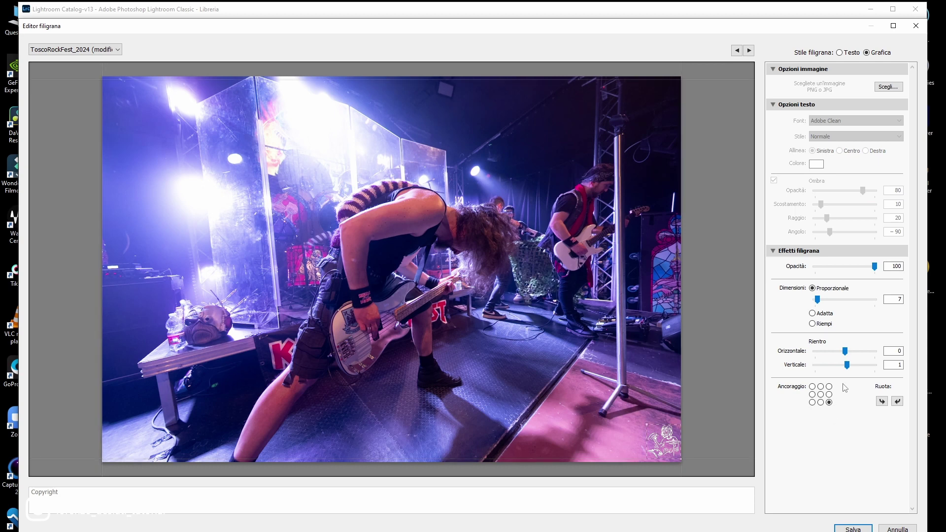
Step: Set the watermark inset to horizontal 4 and vertical 2
left_click_drag(848, 366, 852, 368)
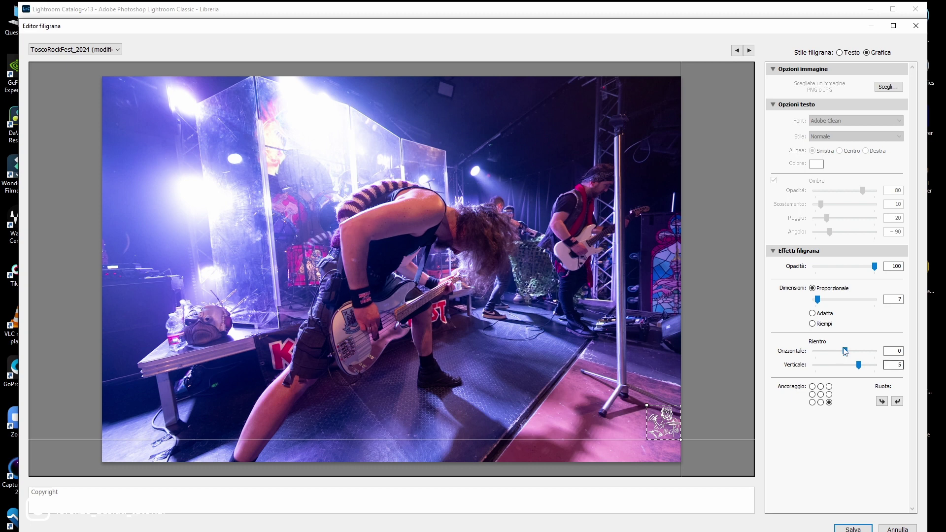
left_click_drag(845, 350, 857, 351)
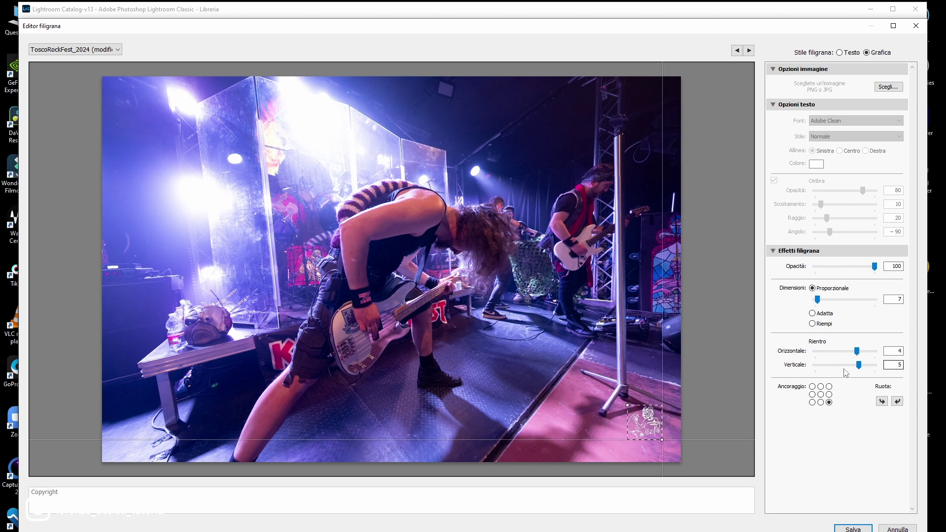
left_click_drag(860, 367, 852, 367)
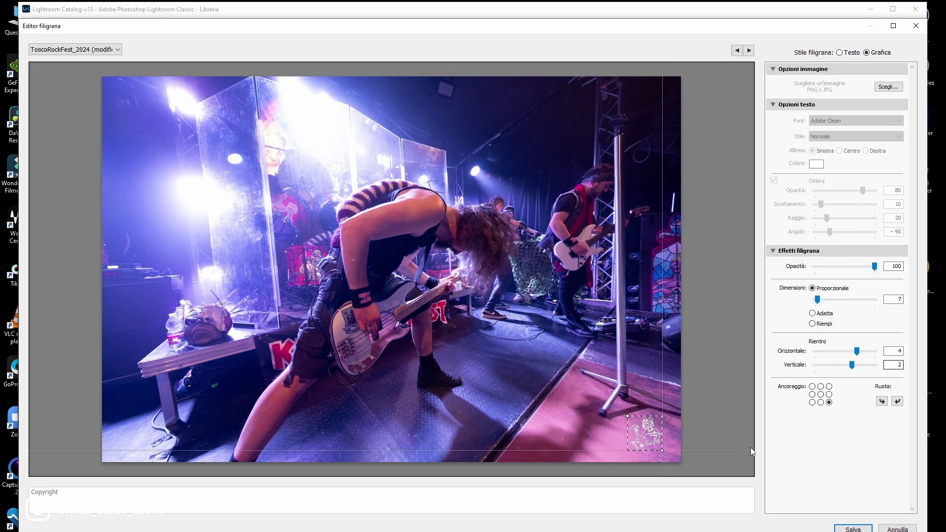
Step: Save the watermark settings as a new preset named 'tut'
key("Return")
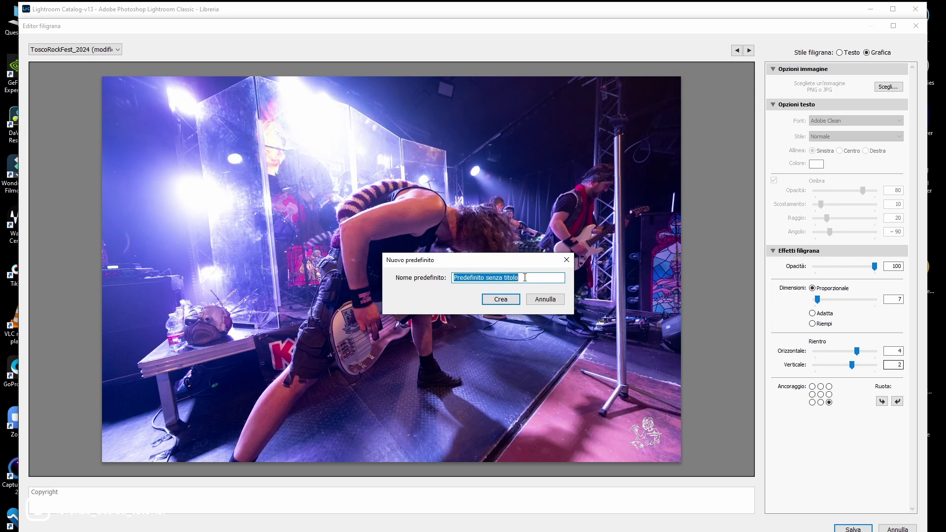
type("tut")
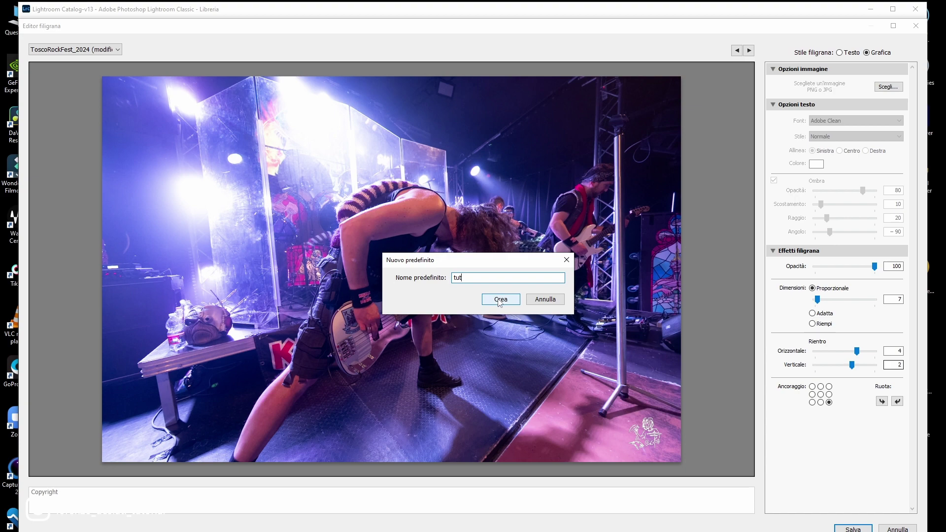
left_click(499, 301)
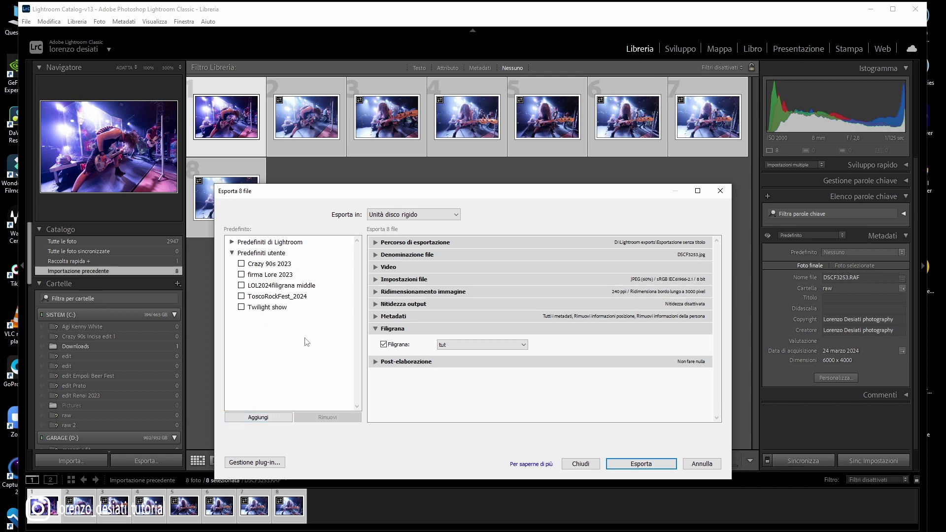
Step: Export the eight watermarked photos, then quit Lightroom Classic, confirming with Sì
left_click(641, 465)
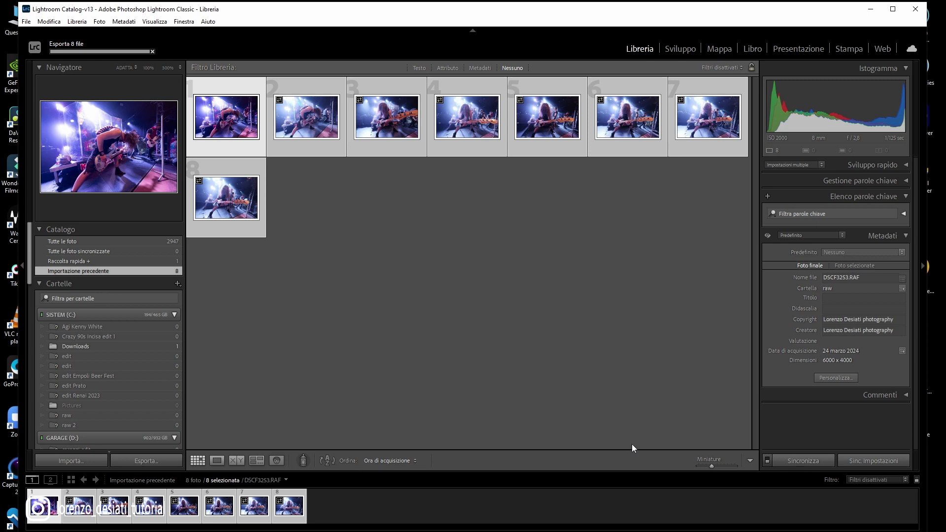
left_click(917, 19)
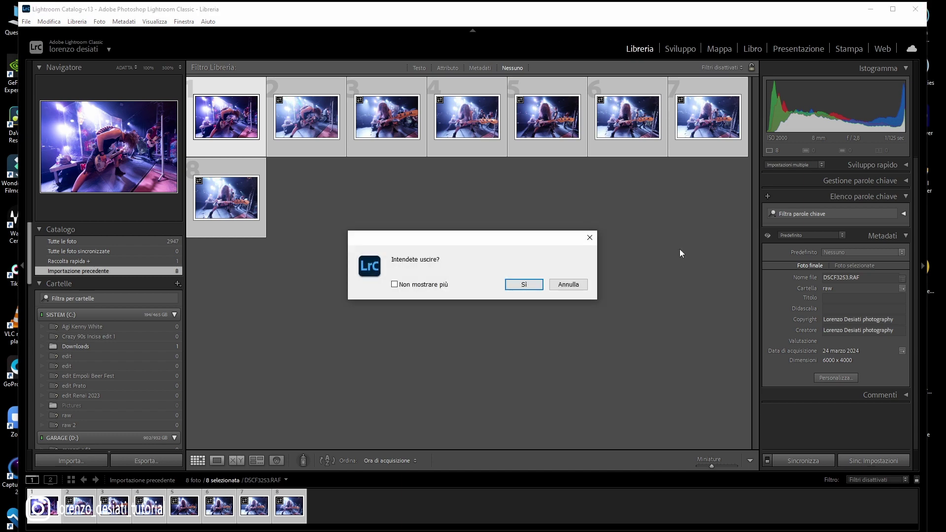
left_click(523, 288)
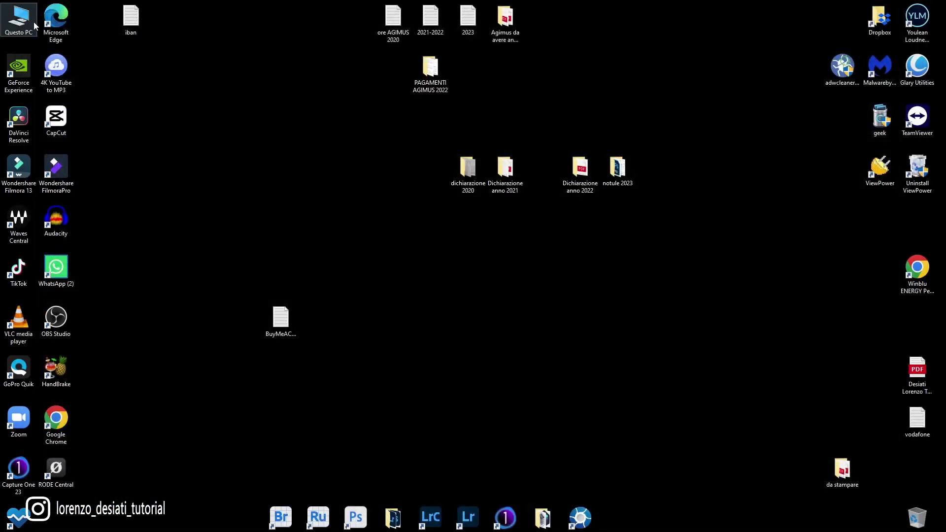
Step: Browse to GARAGE (D:) > Lightroom exports > Esportazione senza titolo and check DSCF3253.jpg's watermark
double_click(26, 19)
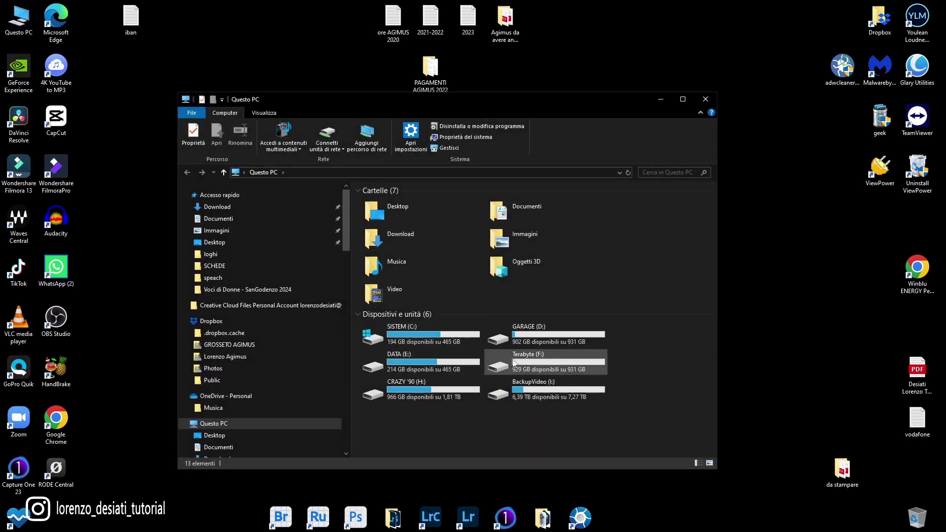
left_click(529, 341)
double_click(528, 342)
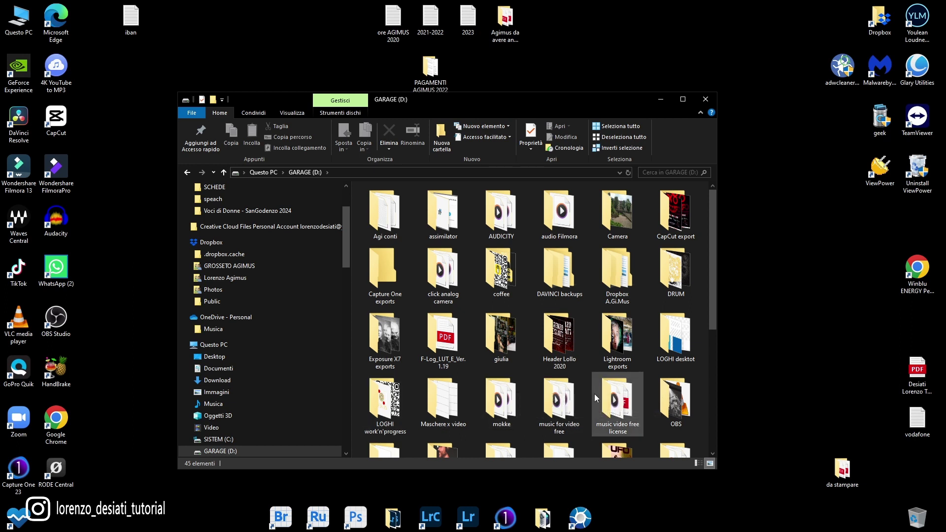
double_click(619, 339)
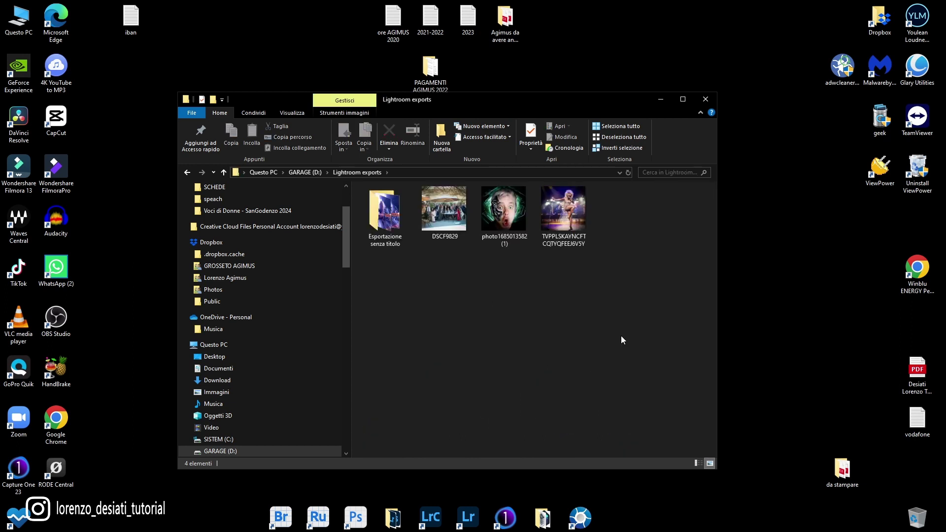
double_click(381, 213)
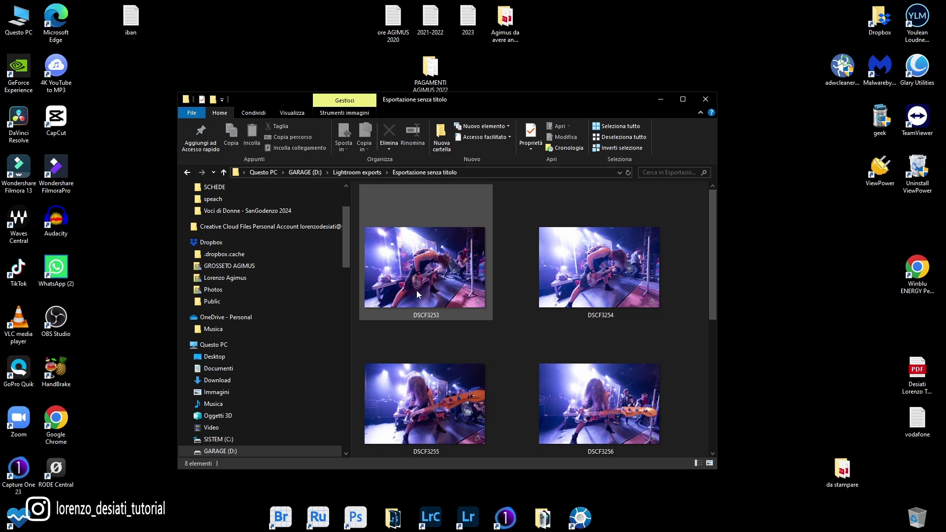
double_click(417, 294)
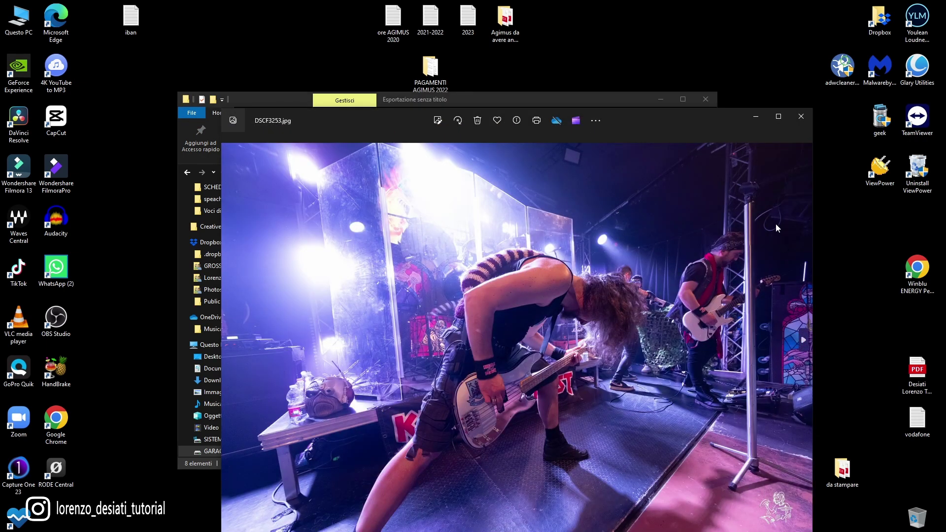
left_click(797, 120)
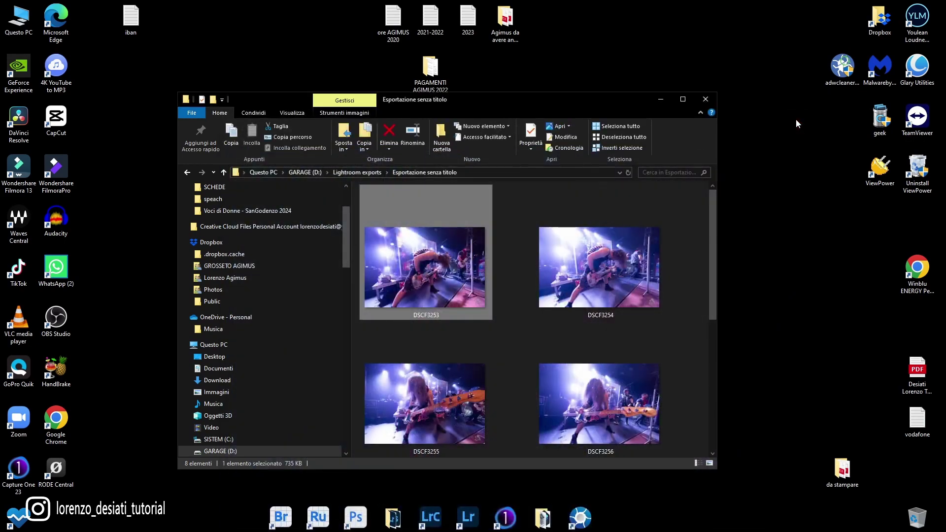